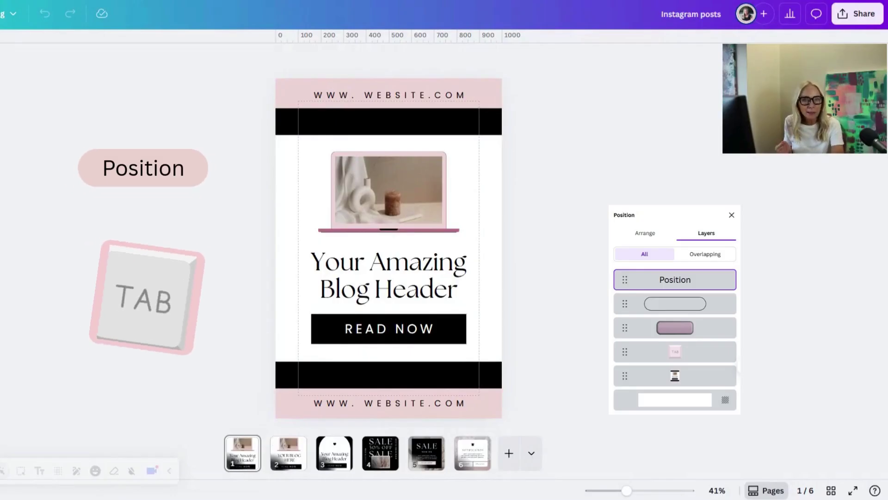
left_click(400, 97)
key("Tab")
key("Tab")
key("Tab")
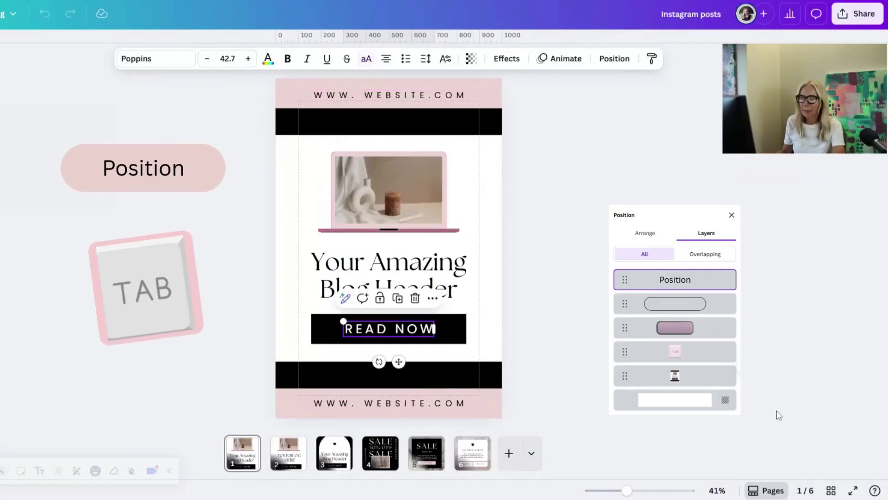
key("Tab")
key("Tab")
key("Tab")
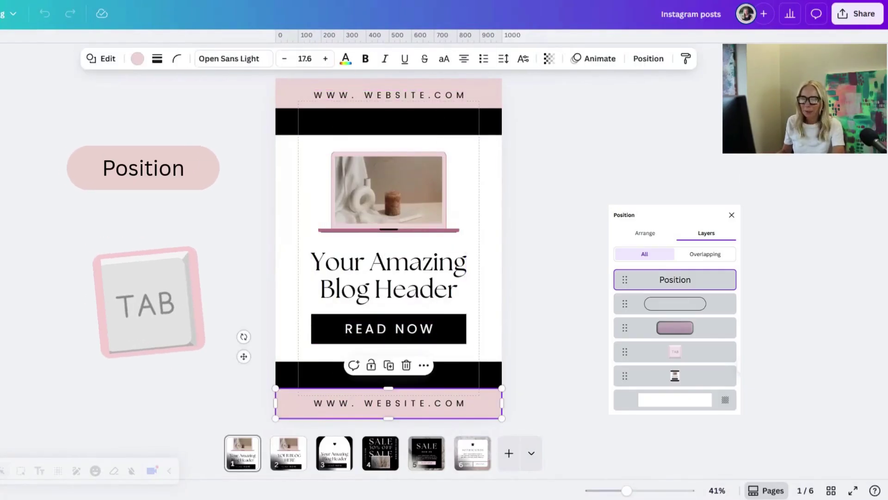
key("Tab")
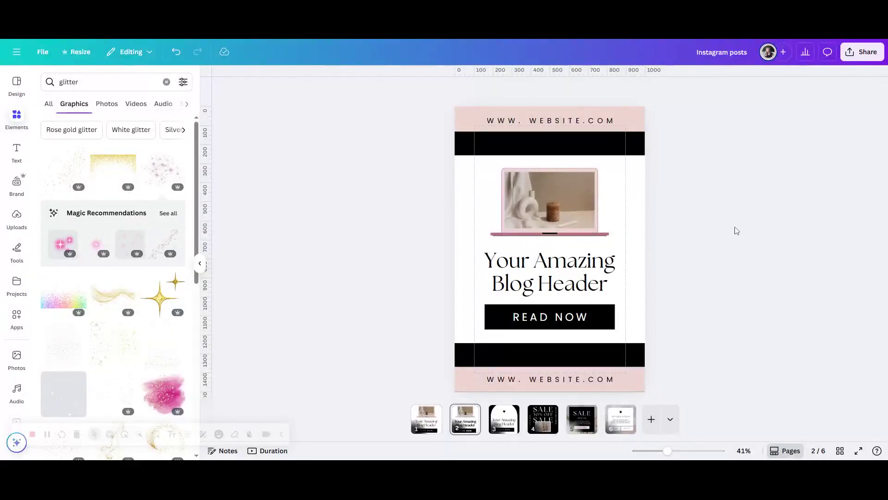
Step: Step through page 2's layers: website texts, READ NOW text, white rectangle, button and laptop
left_click(595, 121)
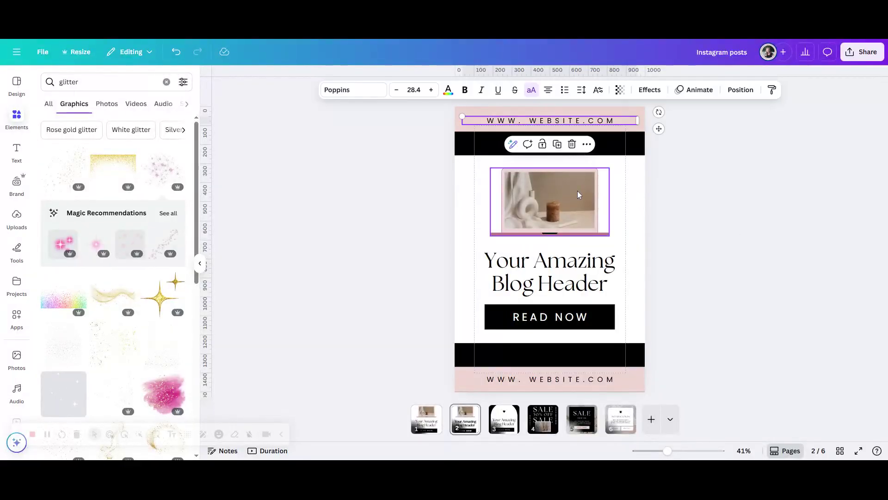
key("Tab")
key("Tab")
left_click(775, 309)
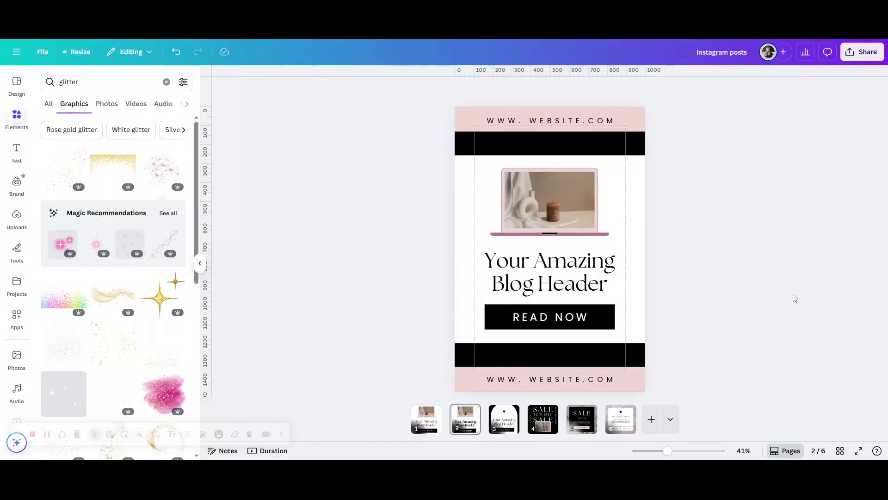
left_click(578, 123)
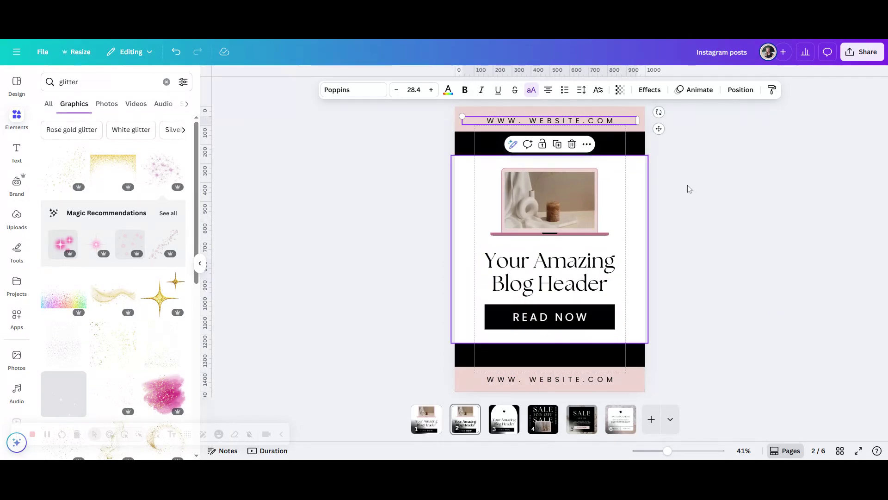
key("Tab")
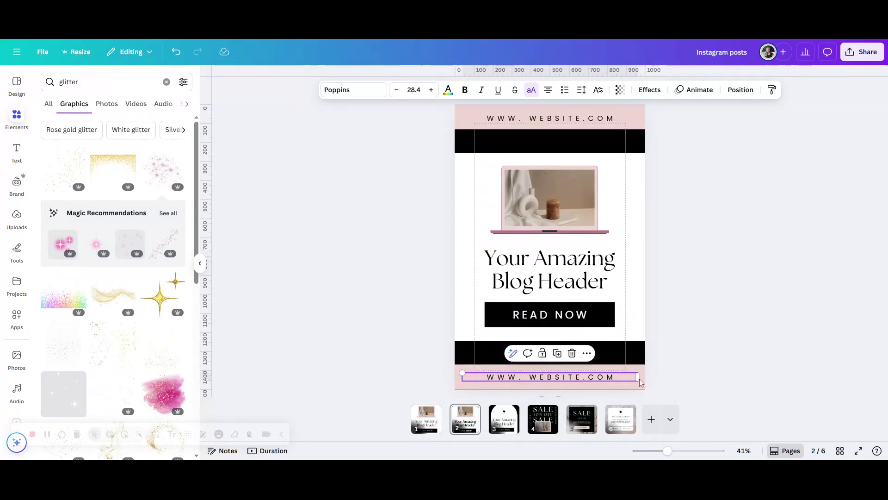
key("Tab")
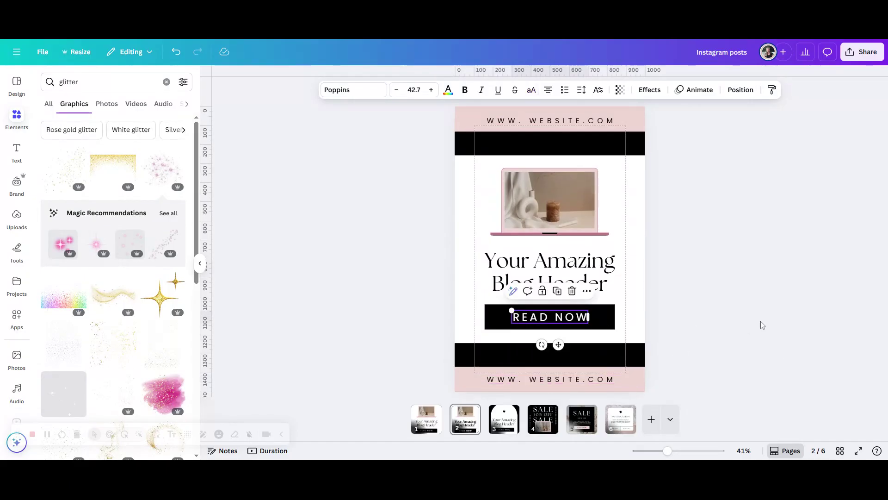
key("Tab")
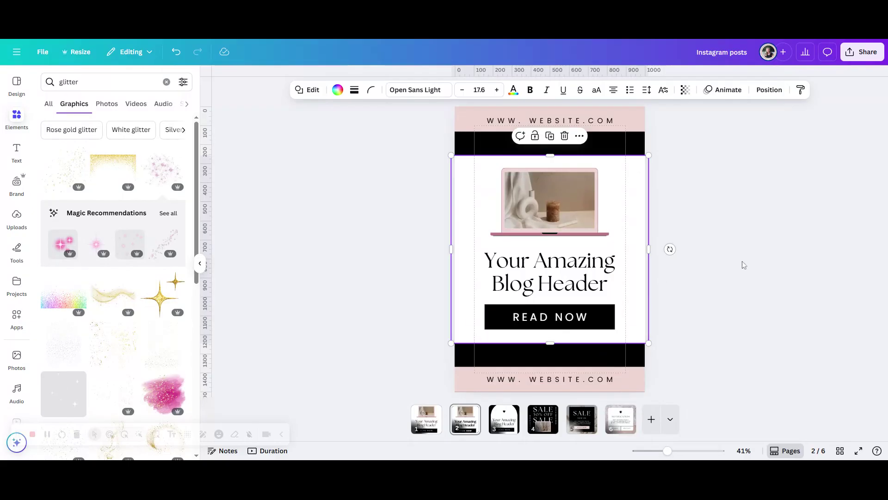
key("Tab")
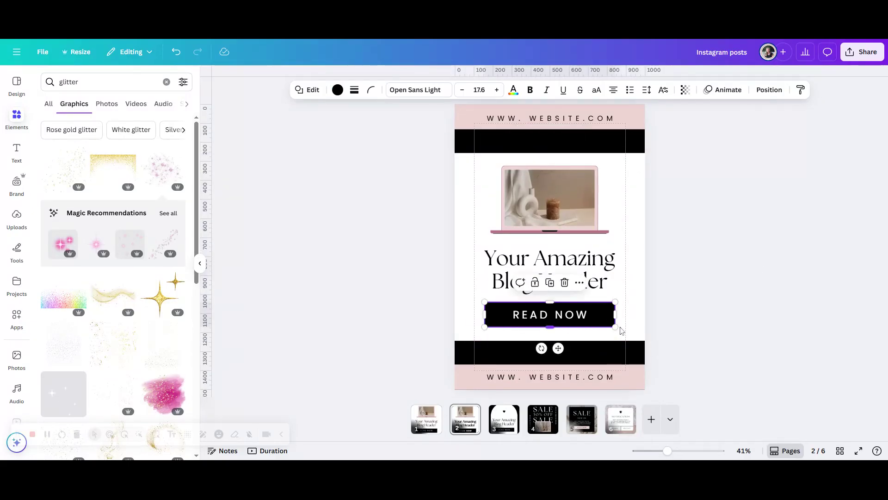
key("Tab")
key("Tab")
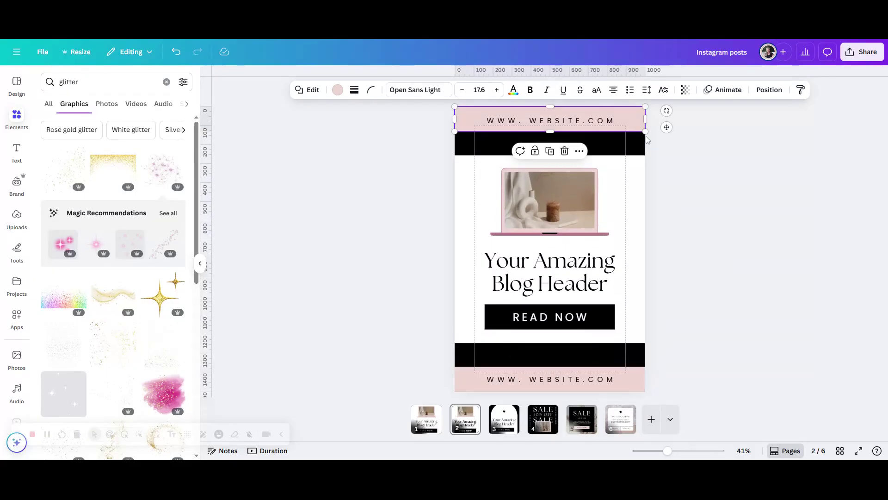
key("Tab")
key("Tab")
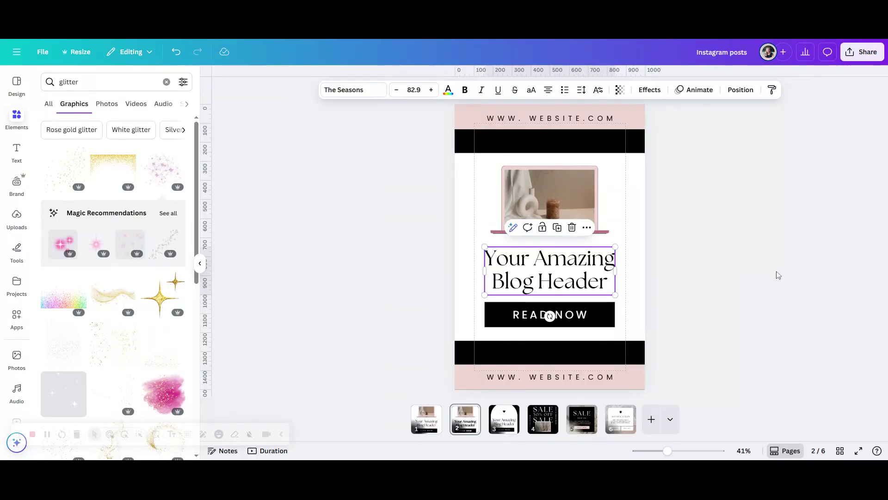
Step: Clear the selection and add the gold glitter graphic to page 2
key("shift+Tab")
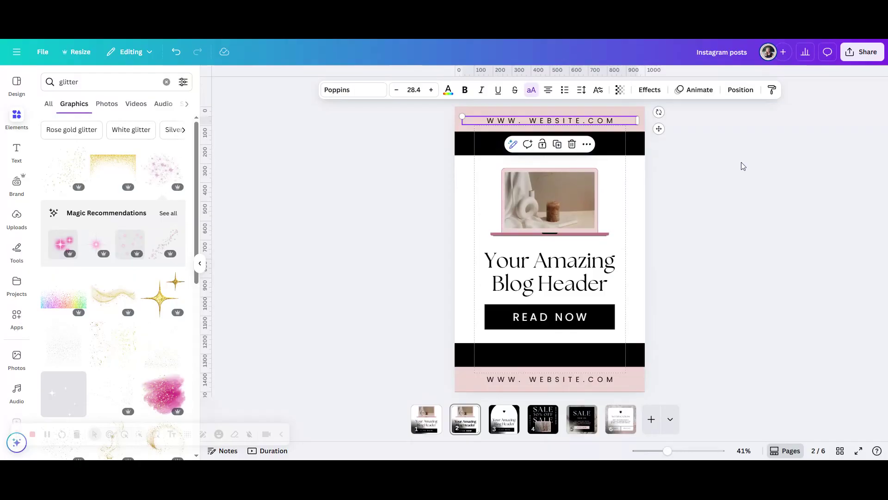
left_click(715, 180)
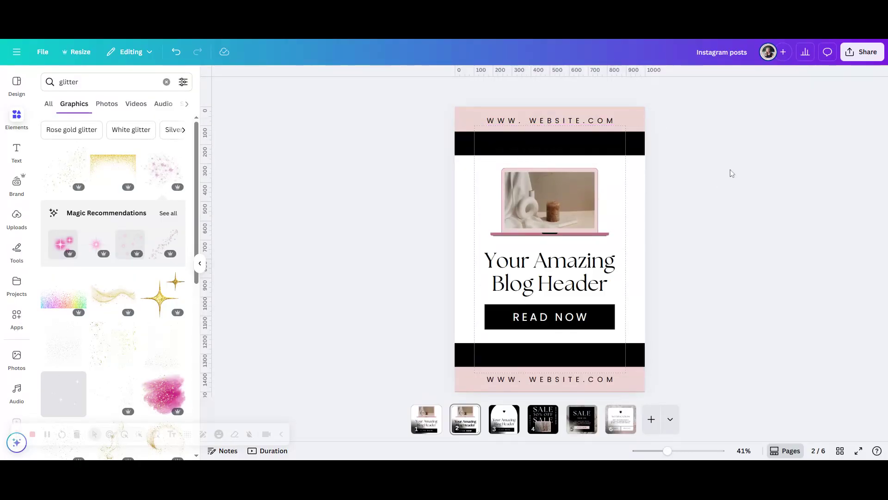
left_click(65, 172)
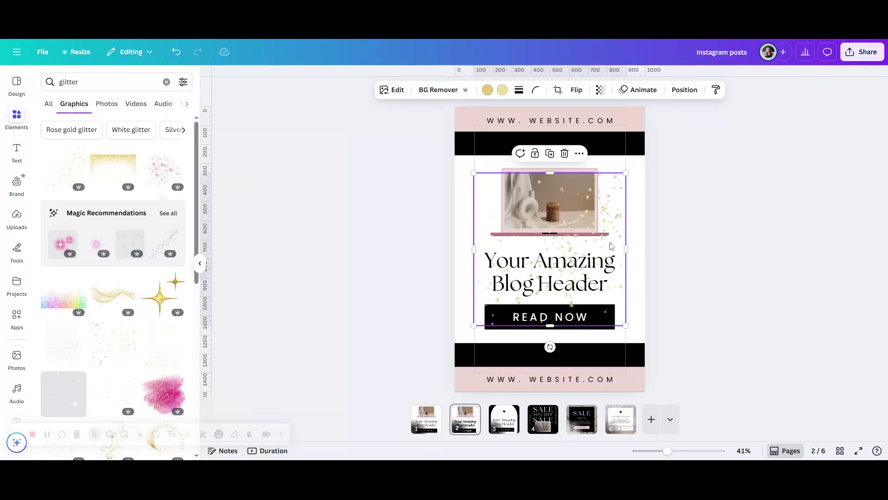
Step: Nudge the glitter slightly right and send it one layer back behind the laptop
left_click_drag(611, 246, 623, 246)
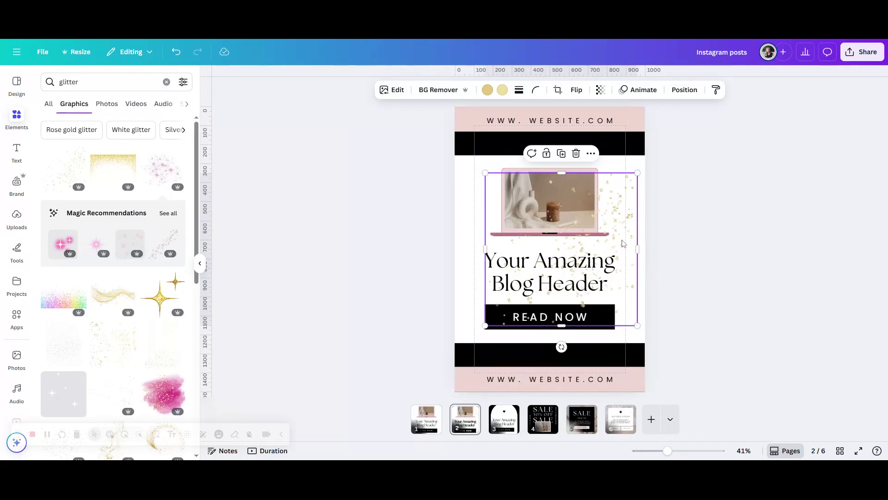
left_click(684, 90)
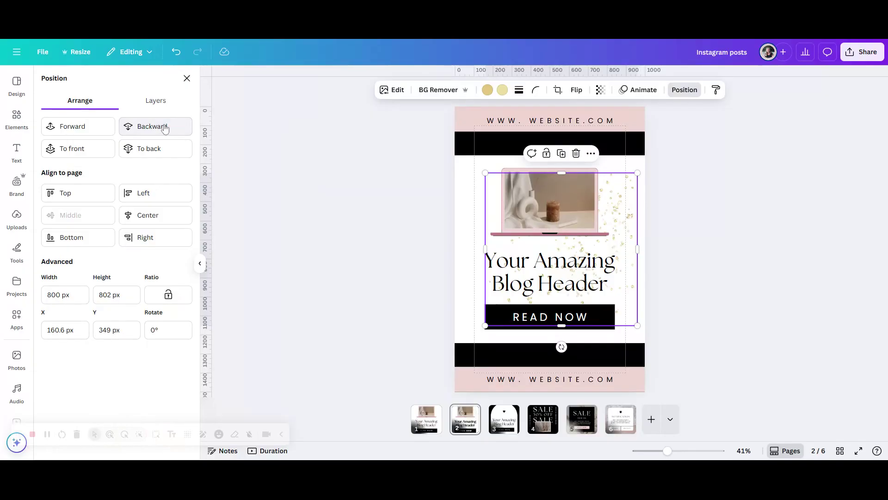
left_click(165, 127)
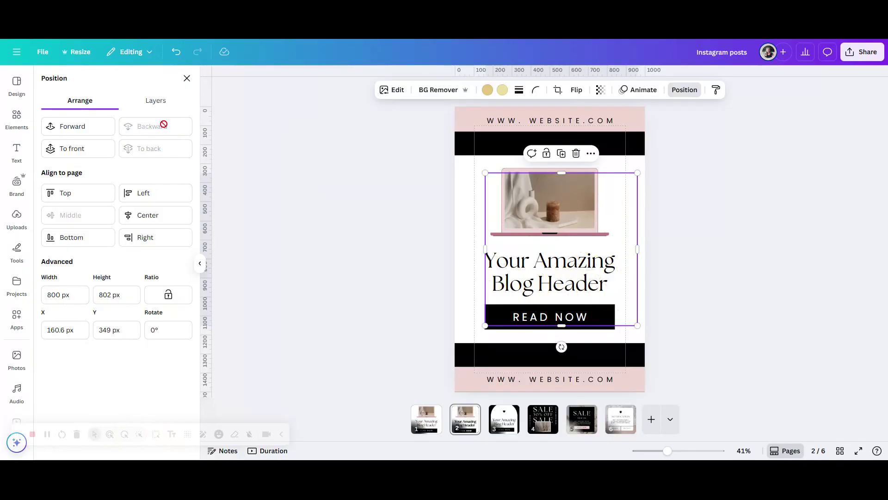
Step: Send the large white box behind the laptop, heading and READ NOW button
left_click(470, 177)
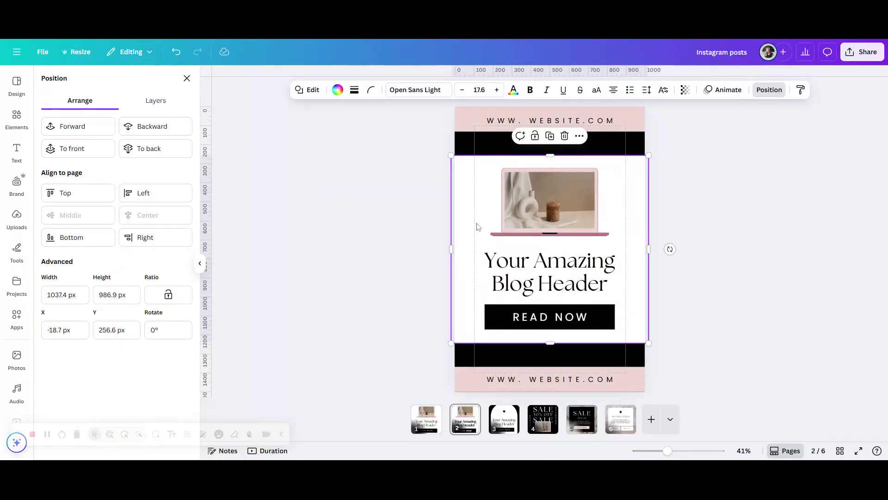
left_click(92, 128)
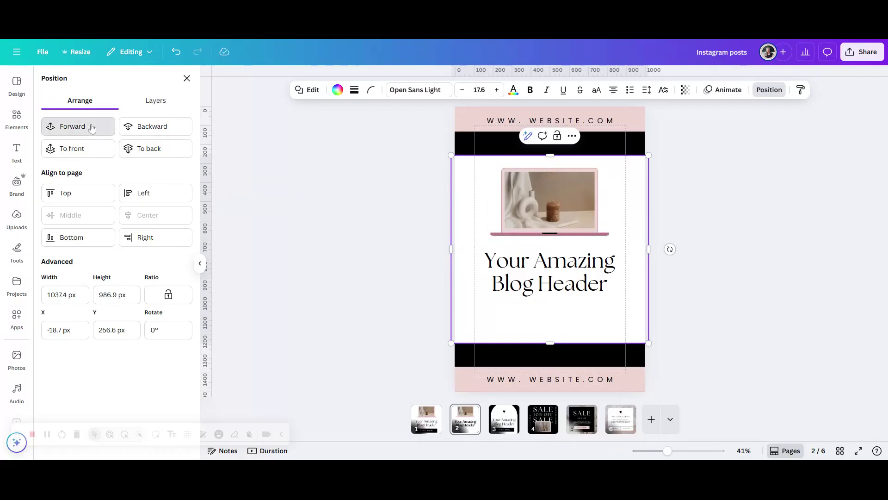
left_click(94, 129)
left_click(98, 133)
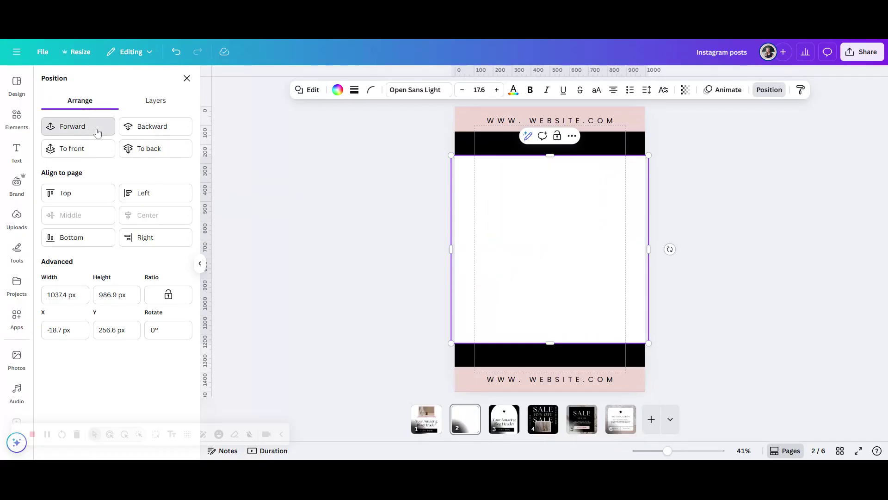
left_click(161, 131)
left_click(161, 131)
left_click(161, 132)
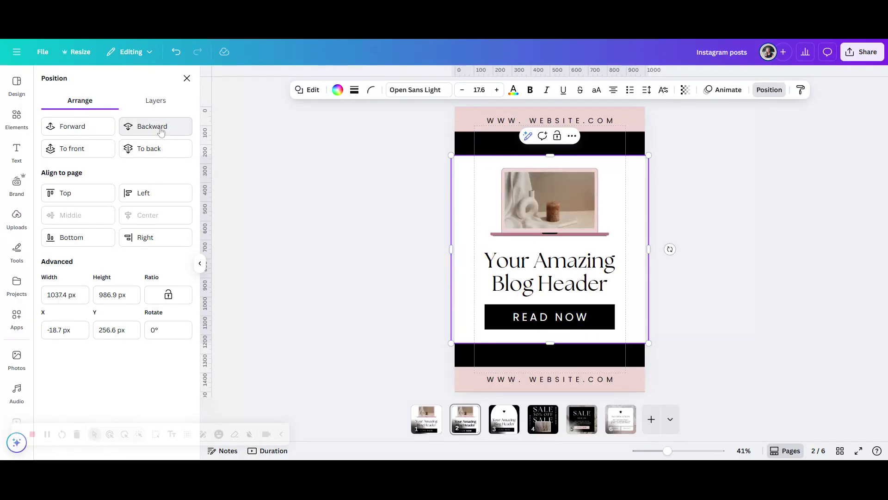
left_click(161, 131)
left_click(733, 289)
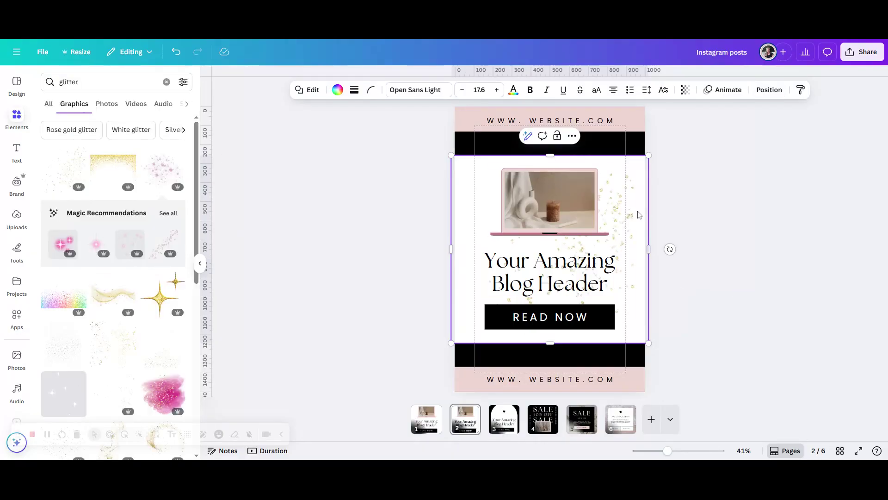
Step: Resize the glitter smaller and drag it into page 2's top-right corner over the black band
left_click_drag(625, 223, 655, 211)
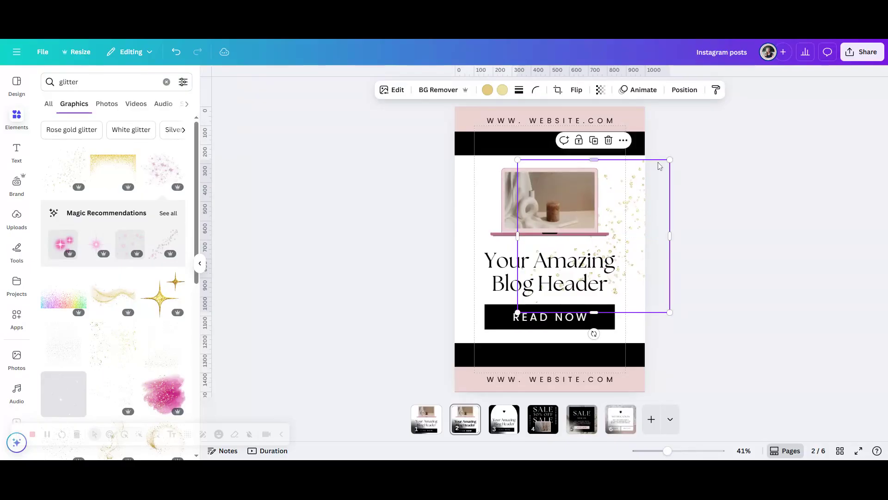
left_click_drag(670, 160, 648, 181)
left_click_drag(639, 237, 671, 204)
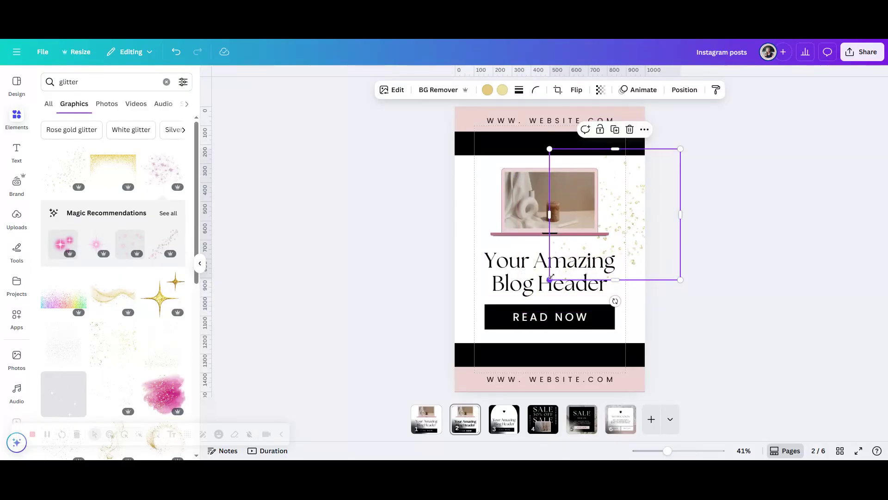
left_click_drag(550, 279, 568, 261)
left_click_drag(634, 245, 624, 190)
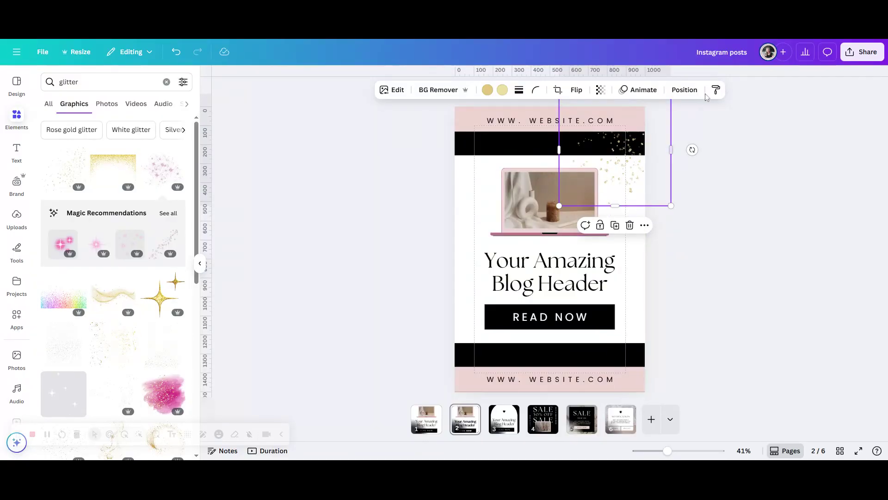
Step: Send the glitter behind the white box, then realign the white panel at X 0 px
left_click(685, 91)
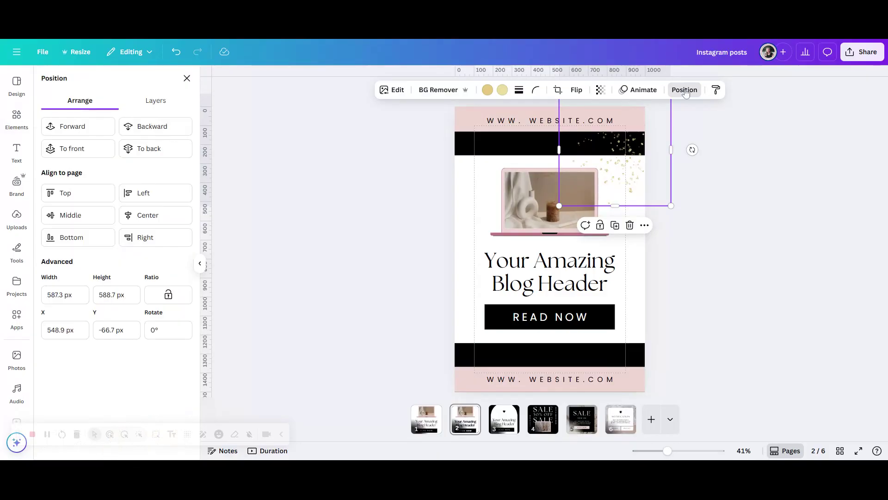
left_click(149, 126)
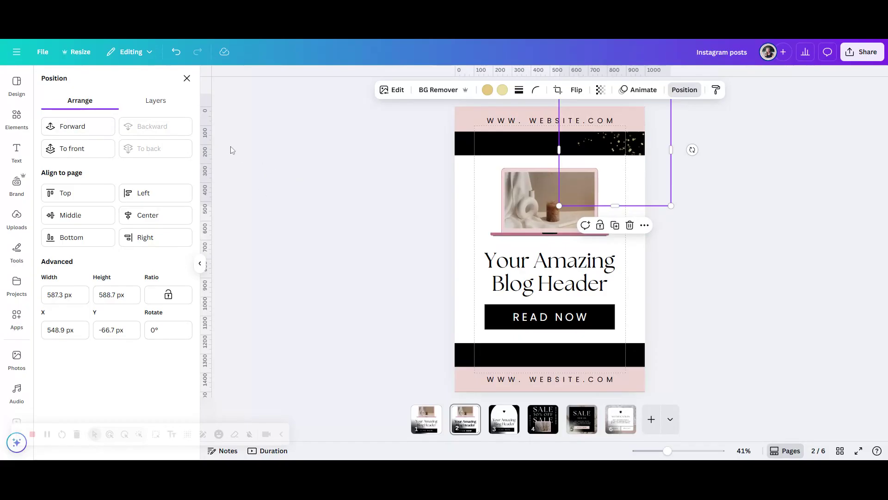
left_click_drag(486, 192, 328, 186)
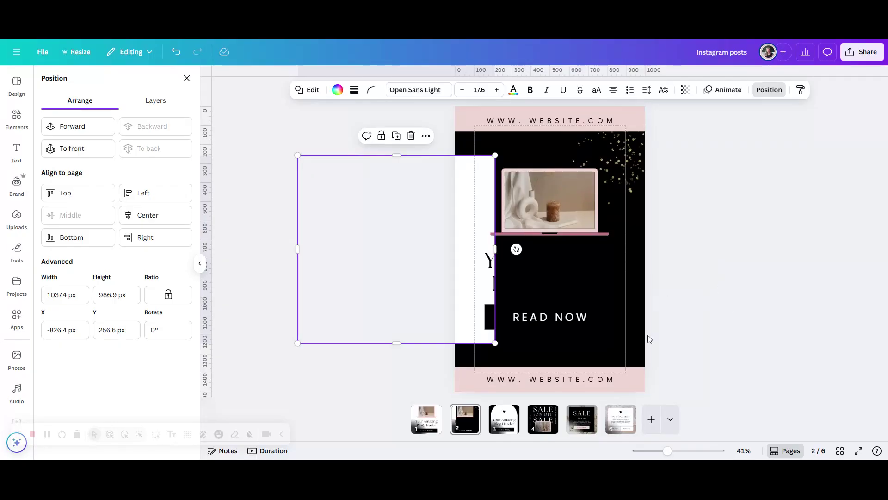
mouse_move(632, 389)
left_mouse_down()
mouse_move(647, 341)
mouse_move(632, 390)
left_mouse_up()
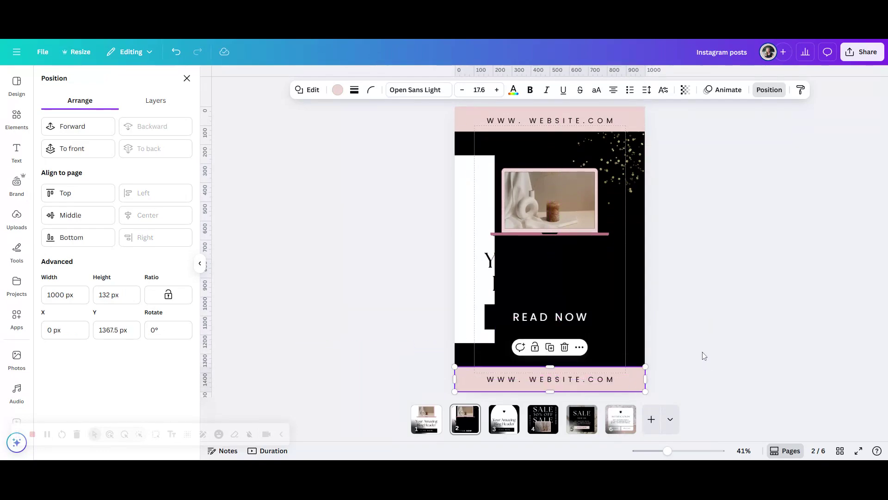
left_click_drag(478, 274, 632, 272)
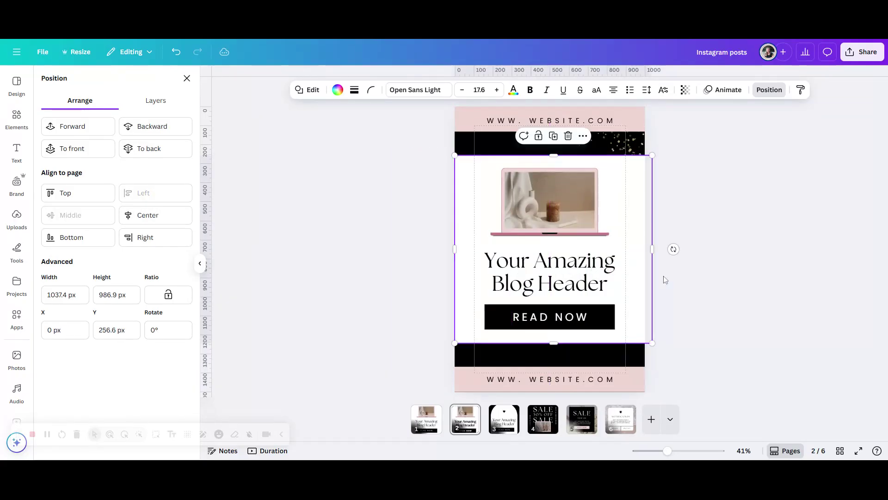
Step: Show the Layers list for the glitter graphic and select the laptop image layer
left_click(635, 151)
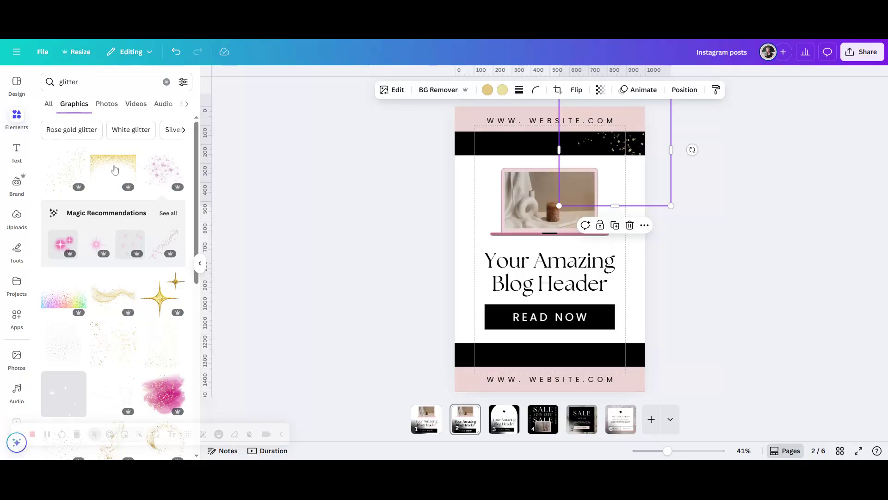
left_click(684, 90)
left_click(168, 102)
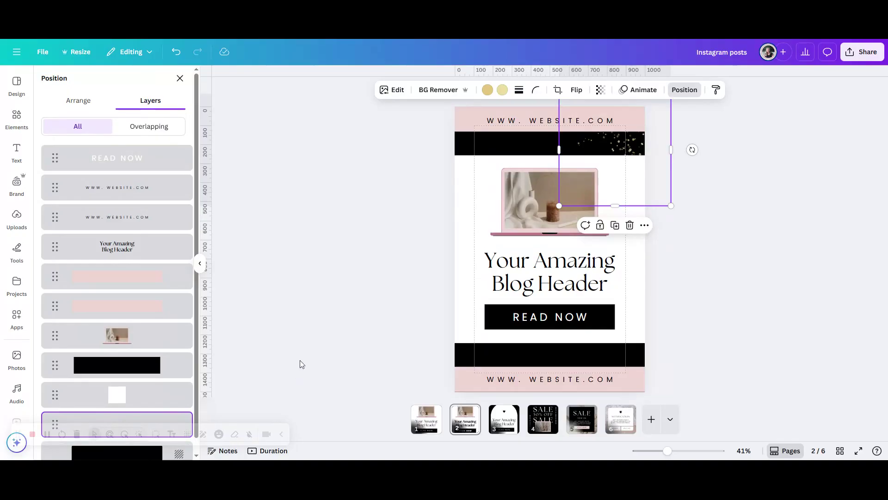
key("Escape")
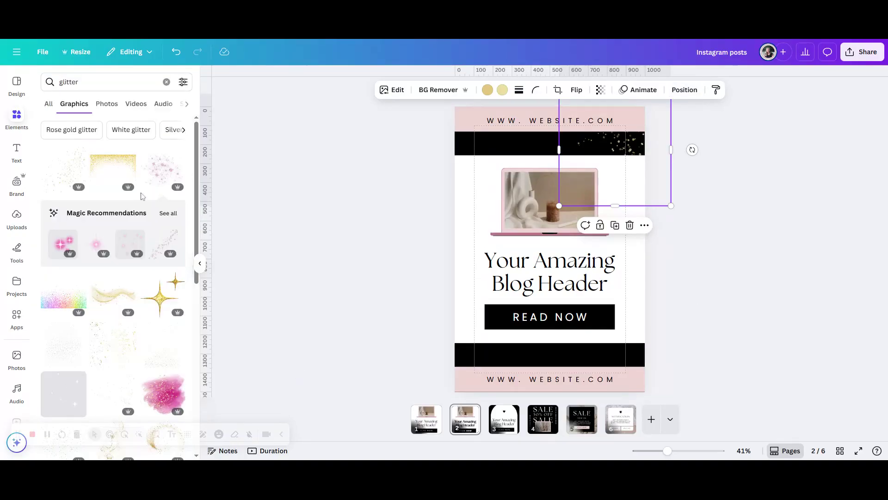
left_click(684, 89)
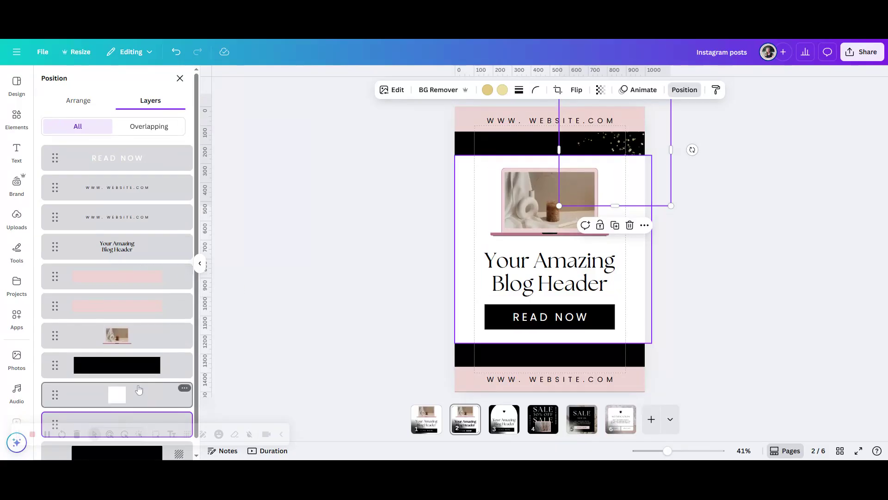
left_click(134, 338)
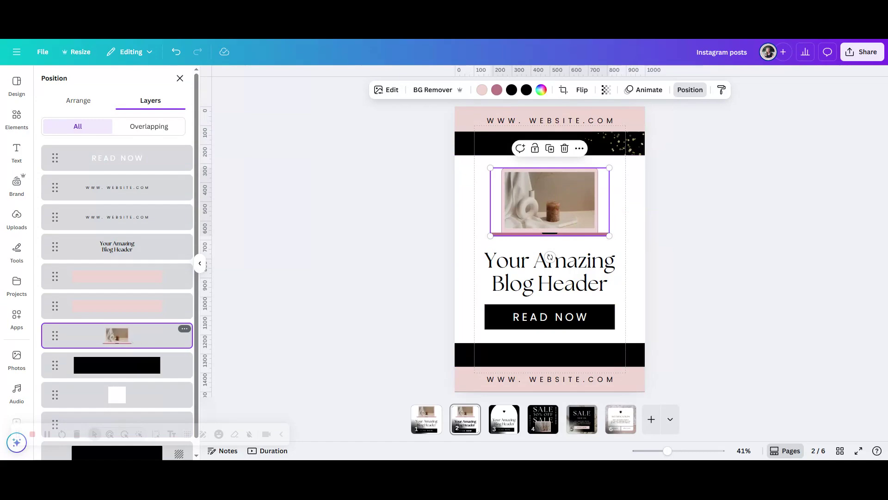
Step: Replace the headline text with 'YOUR BLOG HERE', breaking the line before HERE
left_click(135, 245)
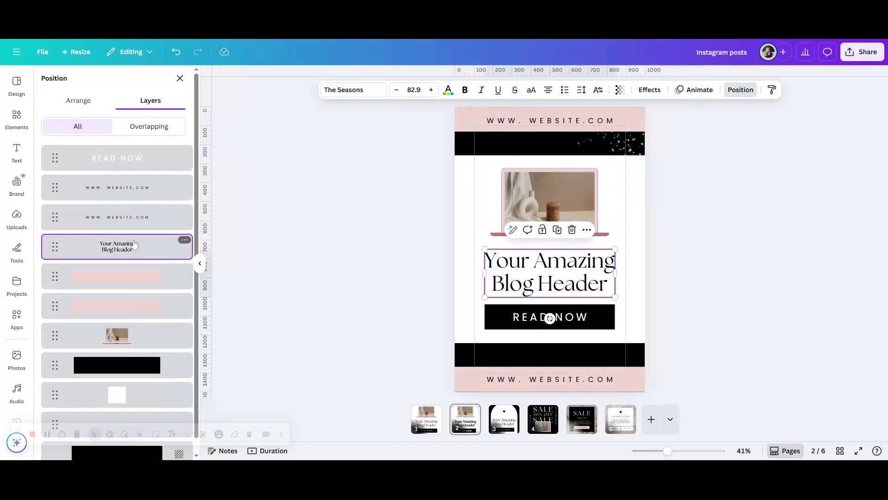
double_click(586, 274)
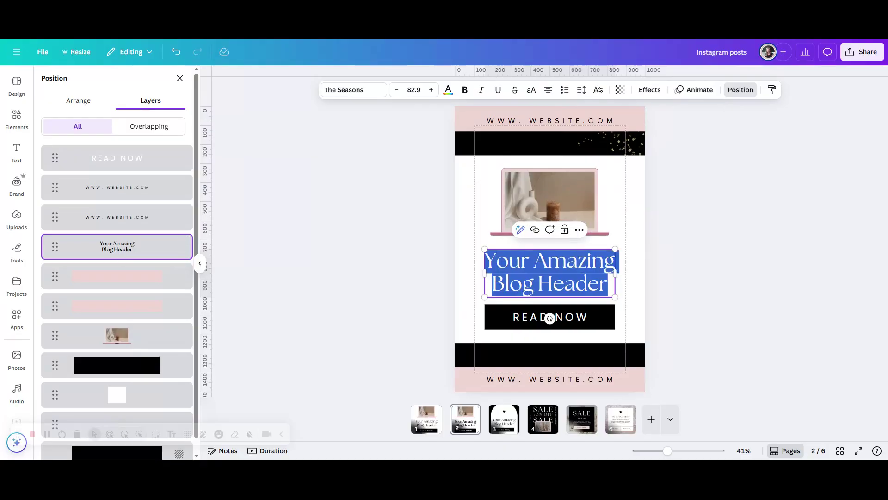
type("YOUR BLOG HER")
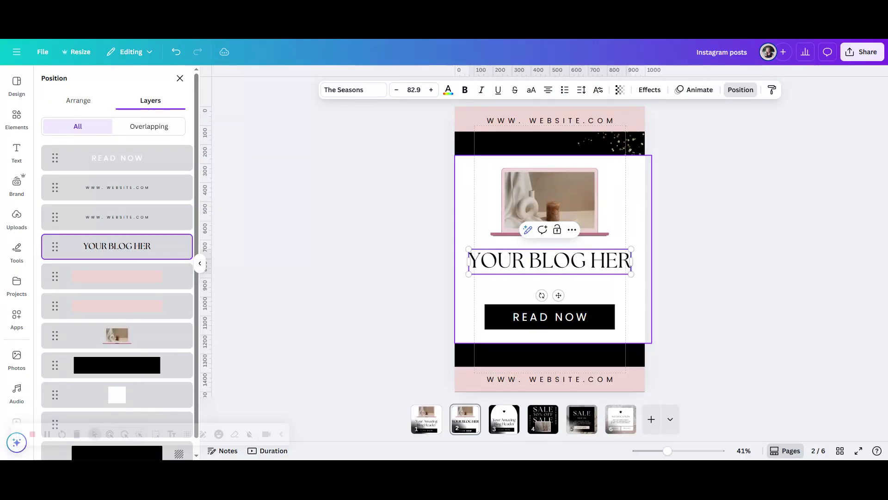
type("E")
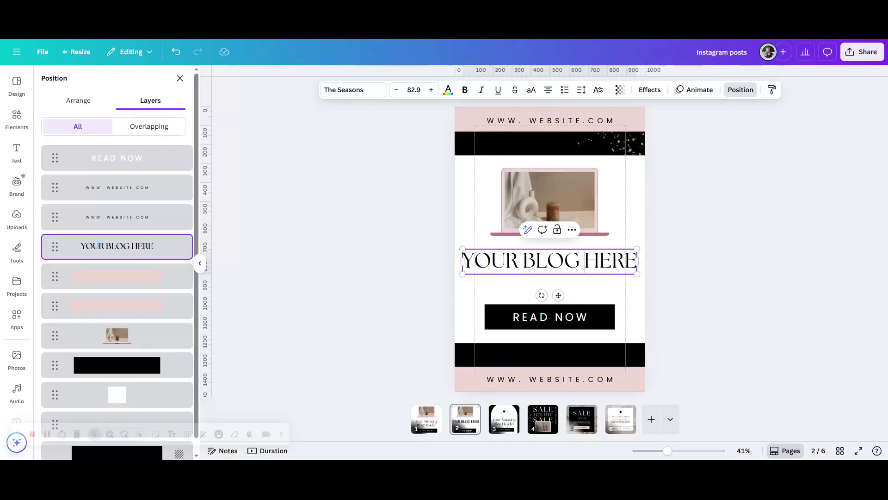
key("Return")
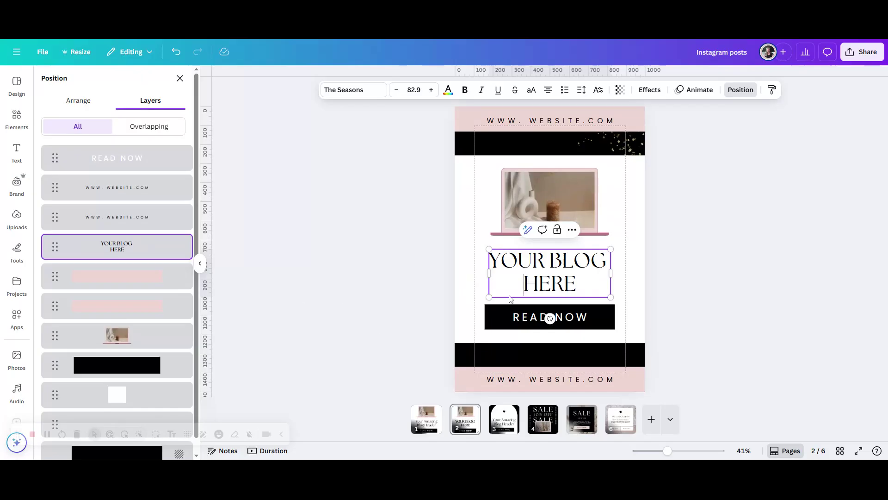
Step: In the Layers list, move the white box layer higher, then select the glitter image
left_click(123, 224)
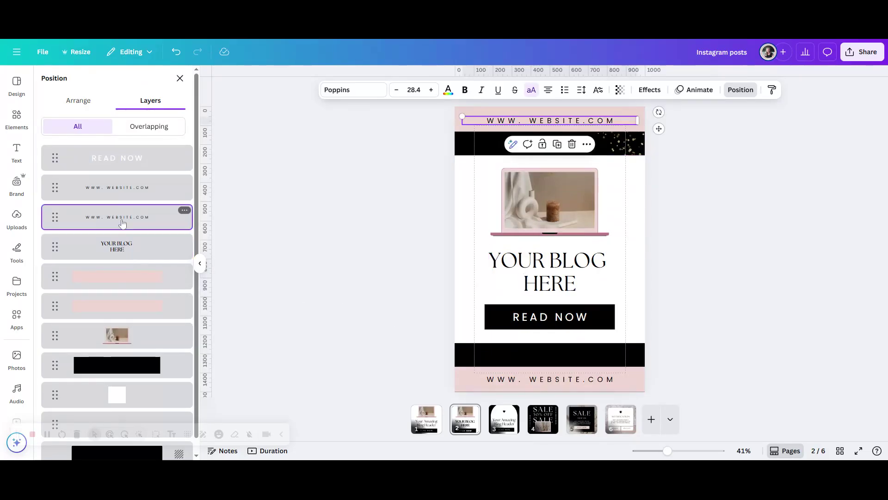
left_click(139, 189)
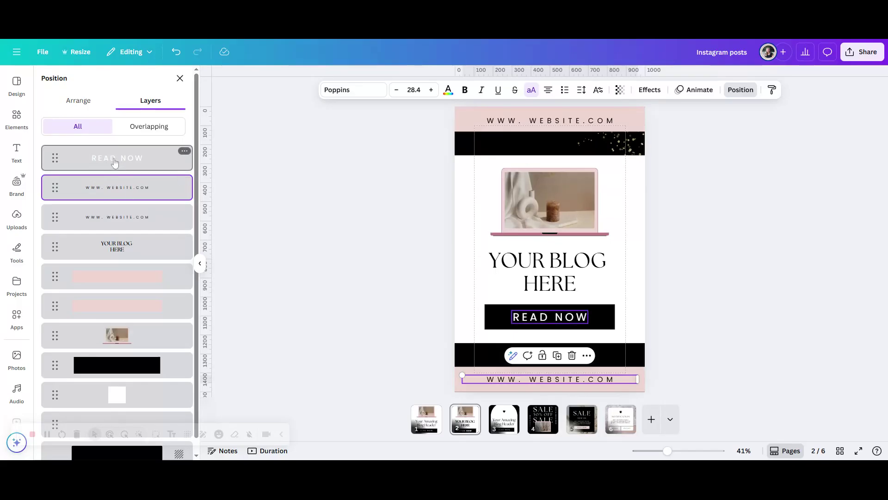
scroll(135, 392, "down", 1)
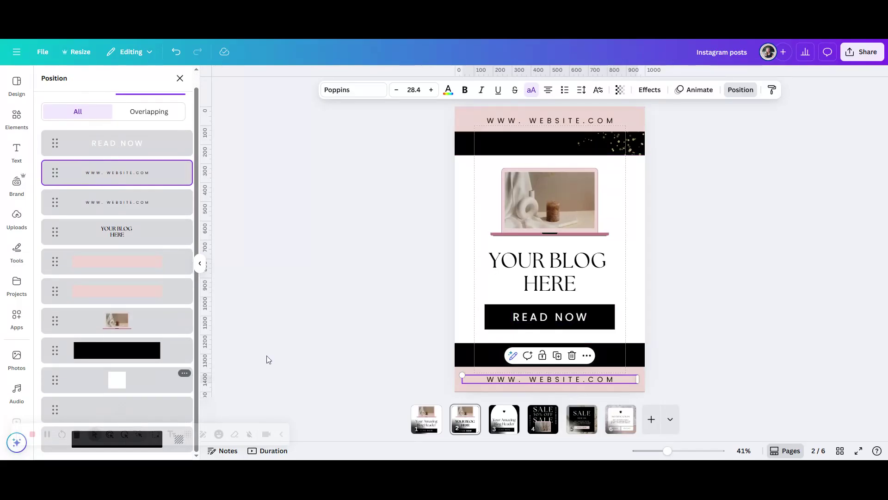
left_click(124, 385)
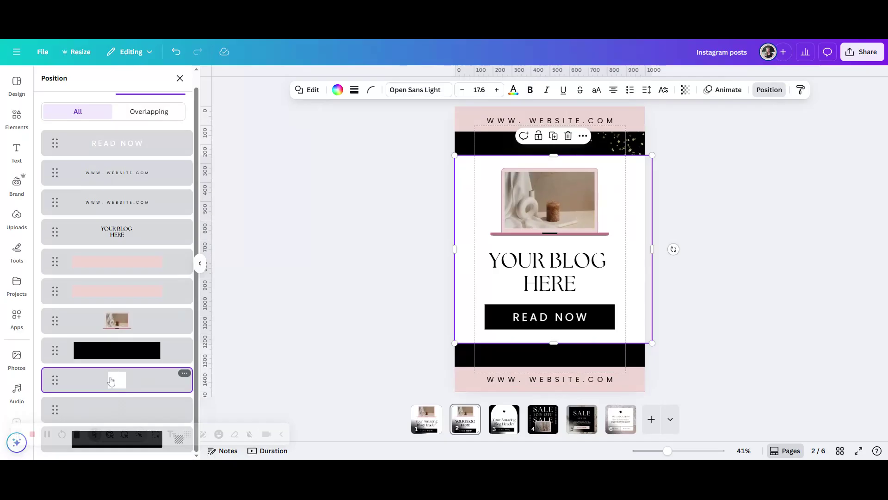
mouse_move(128, 387)
left_mouse_down()
mouse_move(131, 285)
mouse_move(130, 320)
mouse_move(118, 338)
mouse_move(124, 403)
left_mouse_up()
left_click(635, 150)
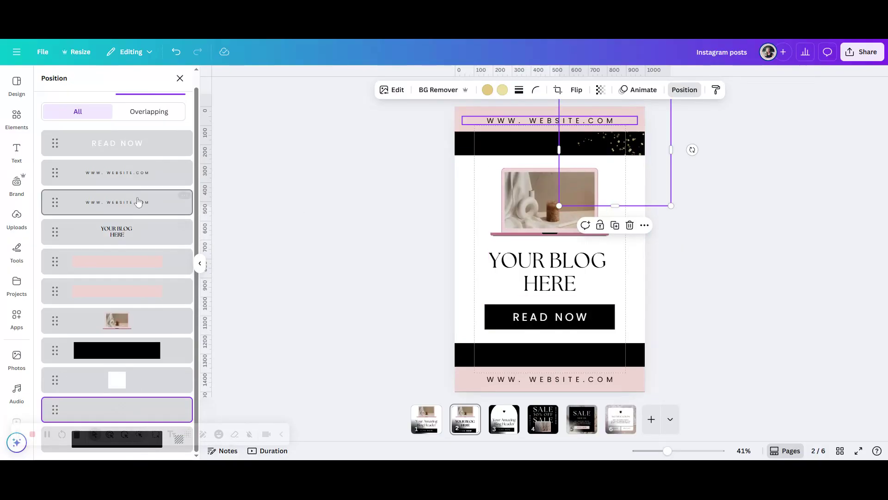
Step: Move the glitter down onto the page and bring it one layer forward over the white panel
scroll(116, 208, "up", 1)
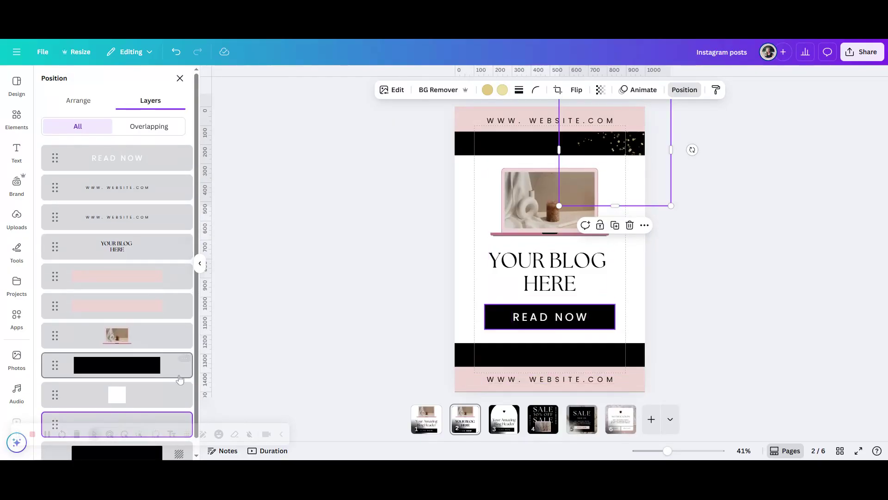
left_click(79, 101)
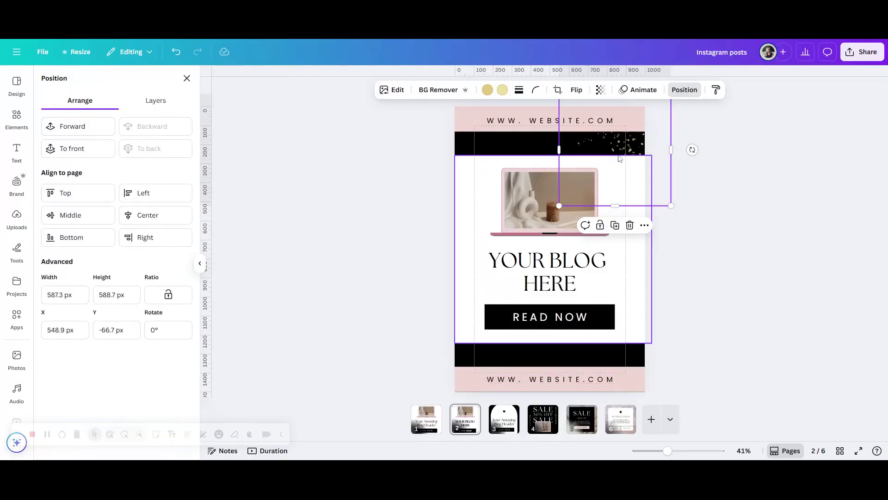
mouse_move(619, 144)
left_mouse_down()
mouse_move(599, 164)
mouse_move(609, 176)
mouse_move(608, 166)
mouse_move(575, 194)
mouse_move(620, 159)
left_mouse_up()
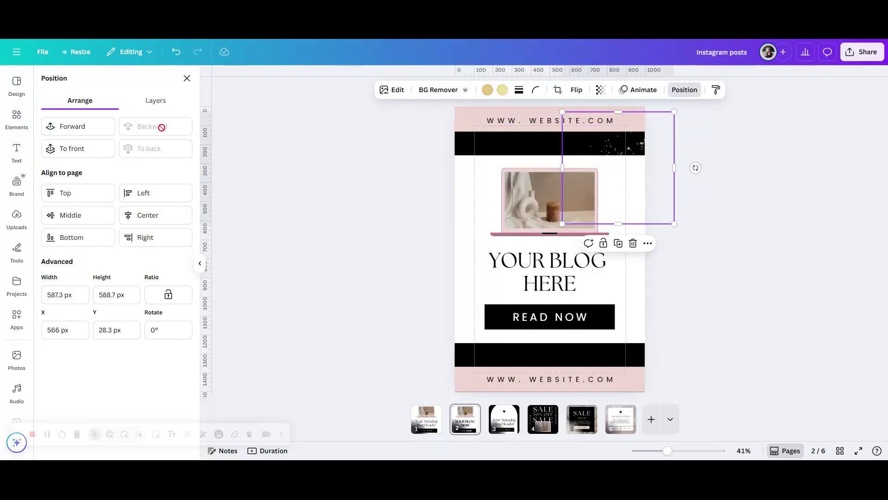
left_click(74, 126)
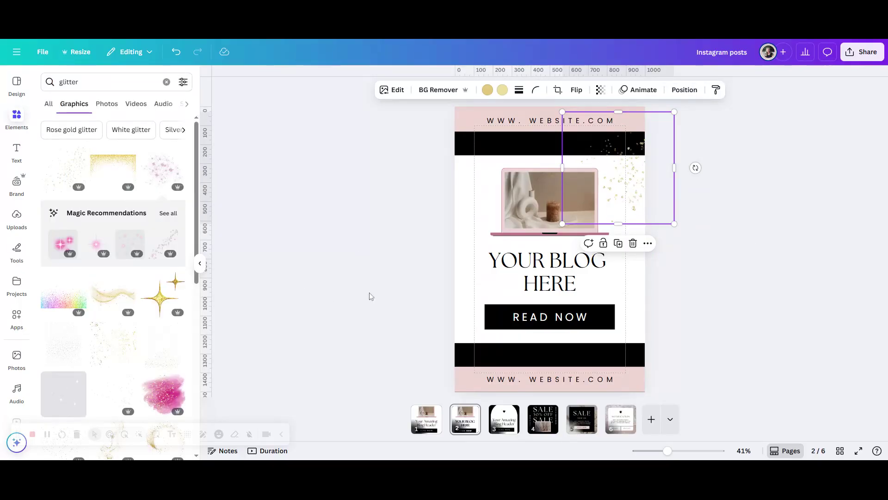
left_click(694, 89)
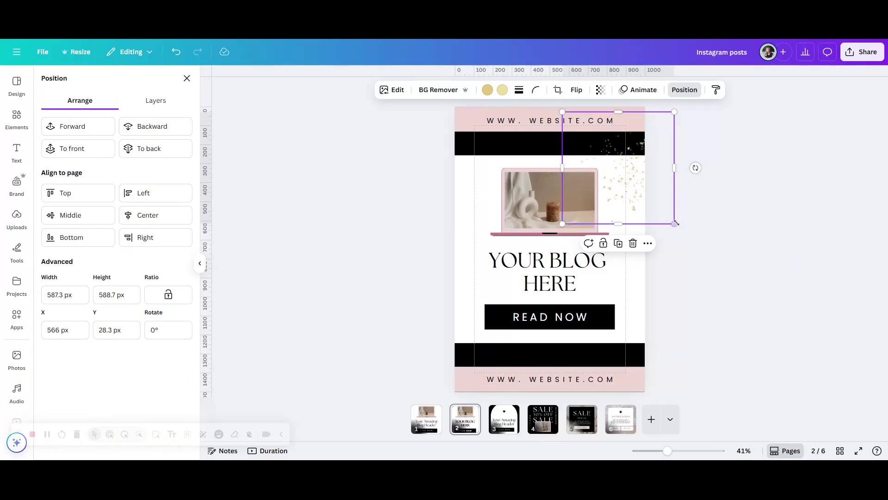
key("Escape")
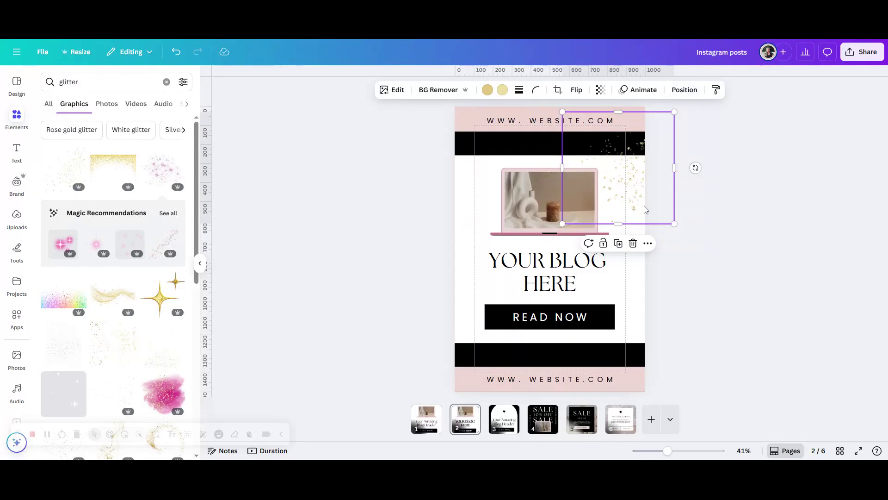
Step: Move the glitter to the top-left beside the laptop, undoing the accidental laptop photo deletion
left_click_drag(641, 211, 452, 230)
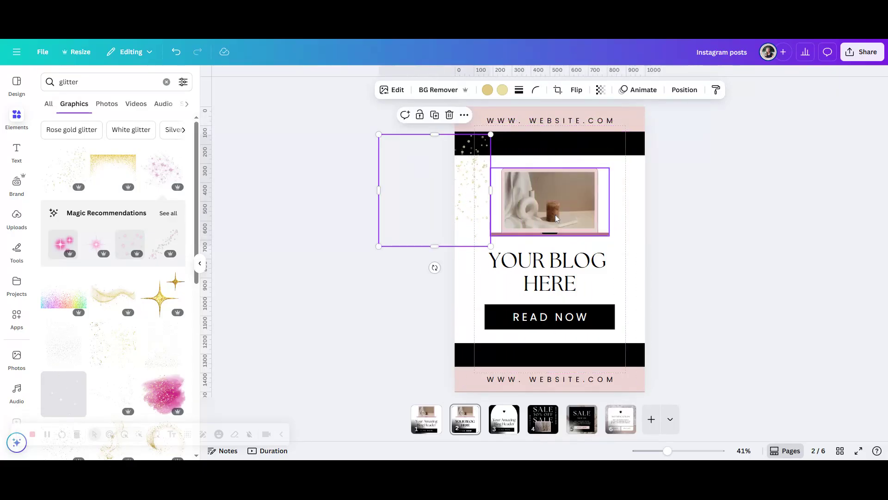
left_click(573, 212)
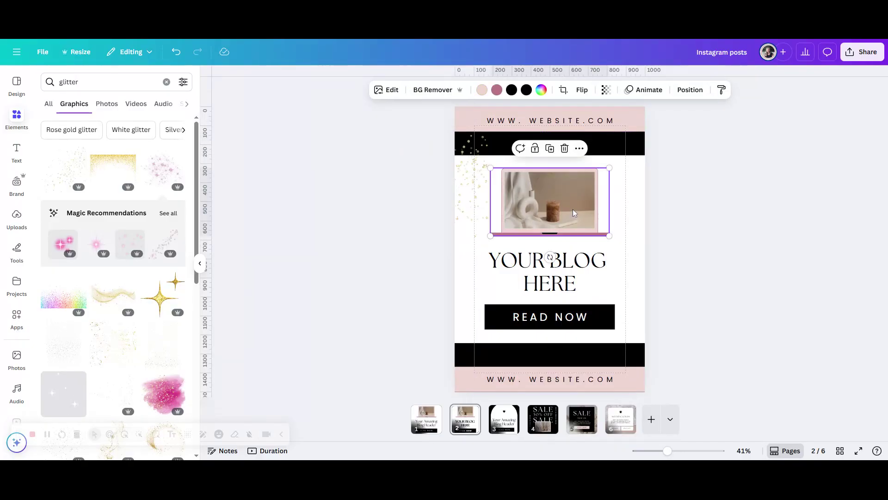
key("Delete")
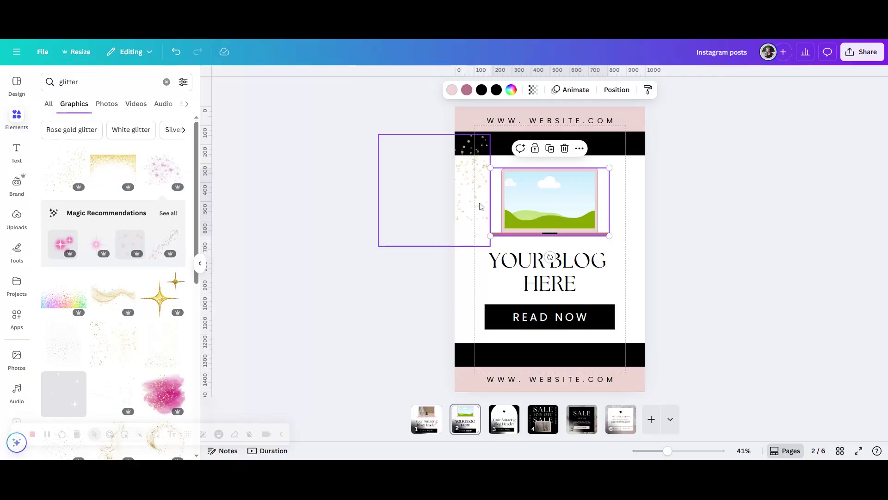
mouse_move(469, 207)
left_mouse_down()
mouse_move(645, 209)
mouse_move(457, 213)
left_mouse_up()
left_click(175, 52)
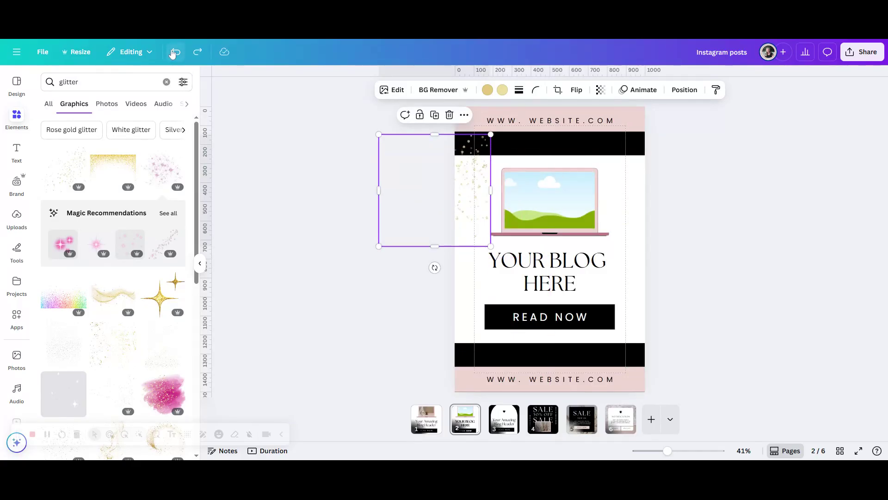
left_click(175, 52)
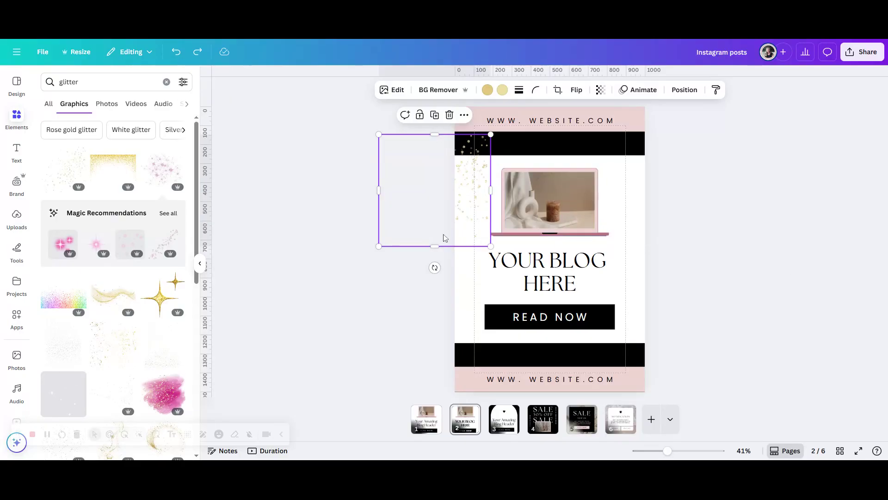
Step: Rotate the glitter graphic over the laptop top and bring it in front of the laptop photo
mouse_move(474, 222)
left_mouse_down()
mouse_move(710, 226)
mouse_move(474, 231)
left_mouse_up()
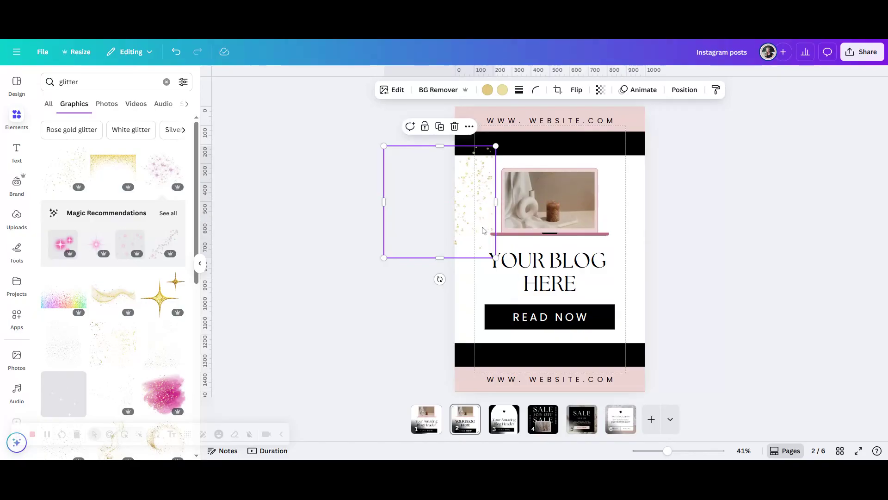
left_click_drag(440, 278, 512, 232)
key("shift+Right")
key("shift+Right")
key("shift+Right")
key("shift+Right")
key("shift+Right")
key("shift+Right")
key("shift+Right")
key("shift+Right")
key("shift+Right")
key("shift+Right")
key("shift+Right")
key("shift+Right")
key("shift+Right")
key("shift+Right")
key("shift+Right")
key("shift+Right")
key("shift+Right")
key("shift+Right")
key("shift+Right")
key("shift+Right")
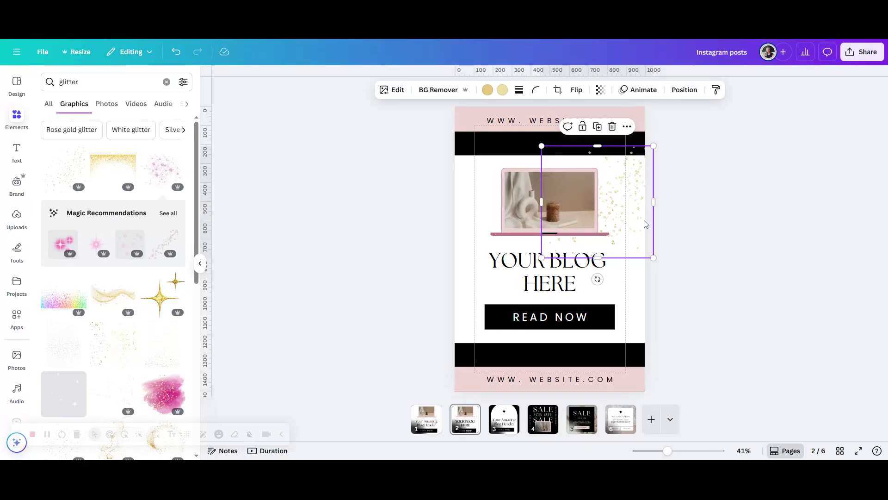
left_click(684, 89)
left_click(100, 129)
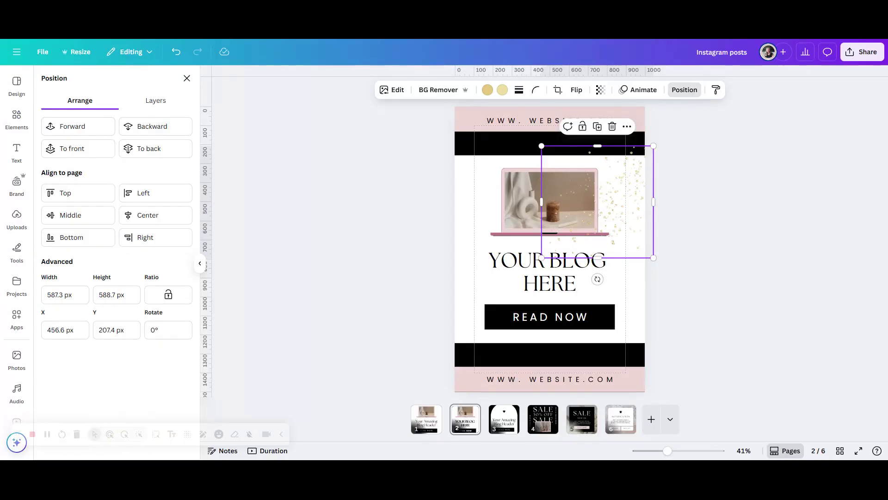
left_click(652, 307)
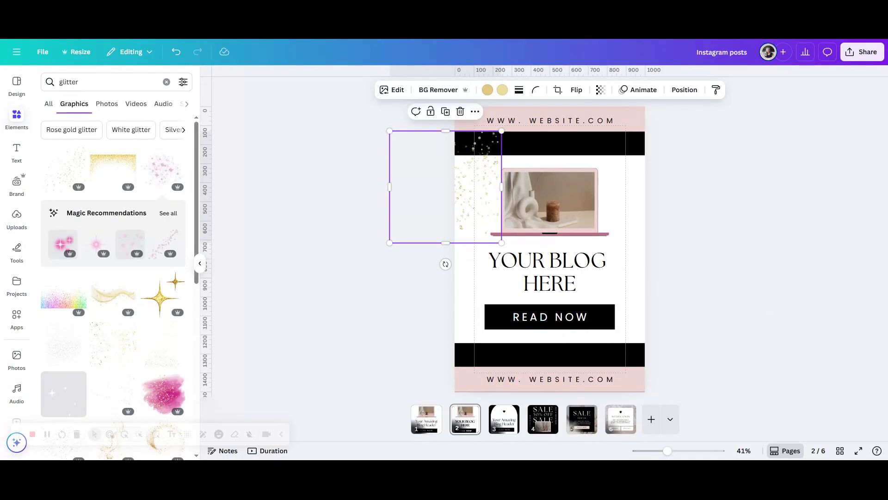
Step: Move the glitter into the top-left corner and shift the YOUR BLOG HERE heading slightly right
left_click_drag(480, 205, 477, 183)
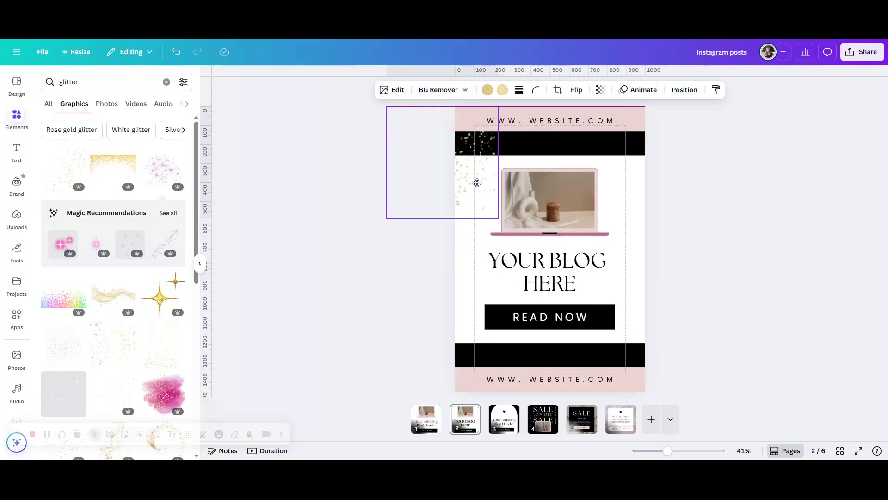
left_click(570, 282)
mouse_move(570, 281)
left_mouse_down()
mouse_move(614, 283)
mouse_move(577, 282)
left_mouse_up()
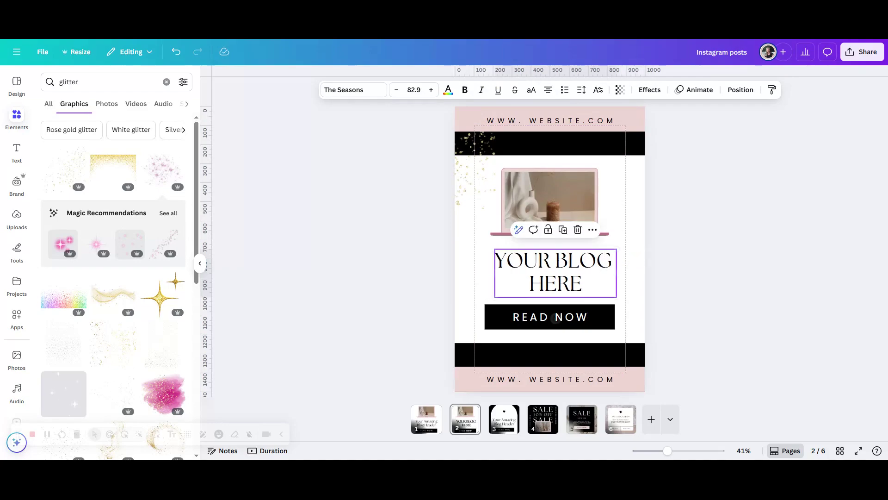
Step: Nudge the glitter slightly right along the top black band, then check the website text, laptop and heading
left_click_drag(464, 167, 473, 173)
left_click(759, 282)
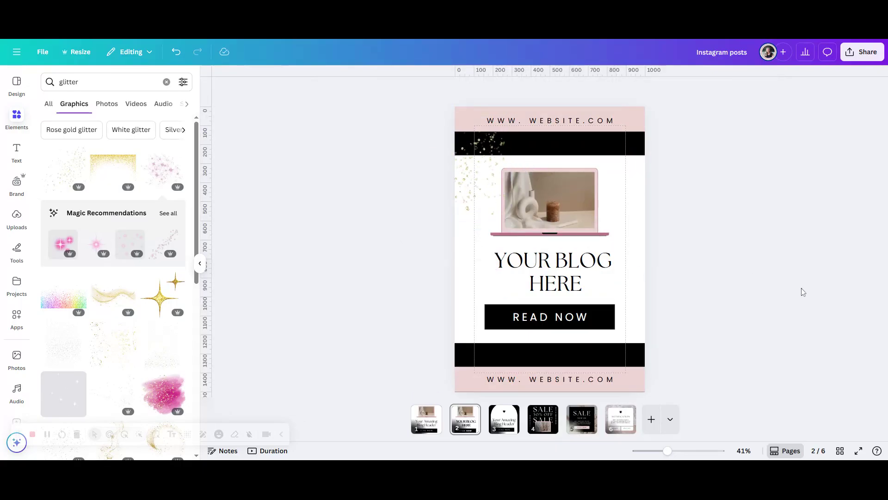
left_click(580, 120)
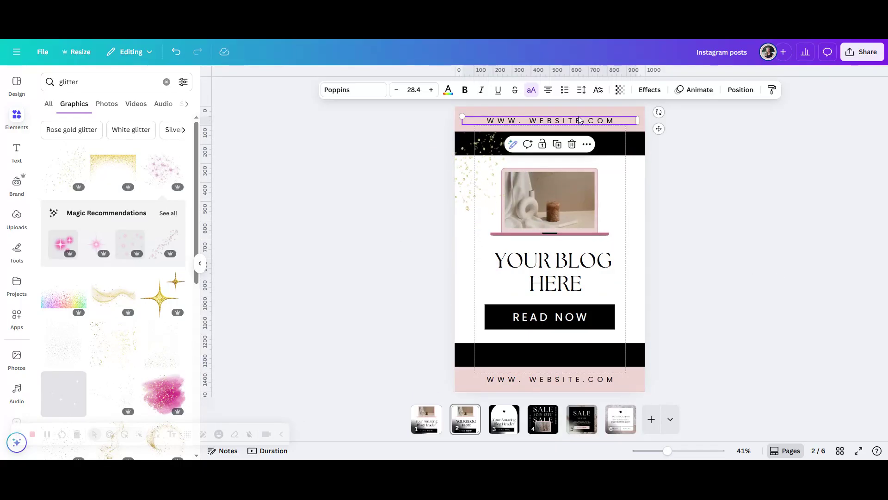
left_click(595, 208)
left_click(594, 260)
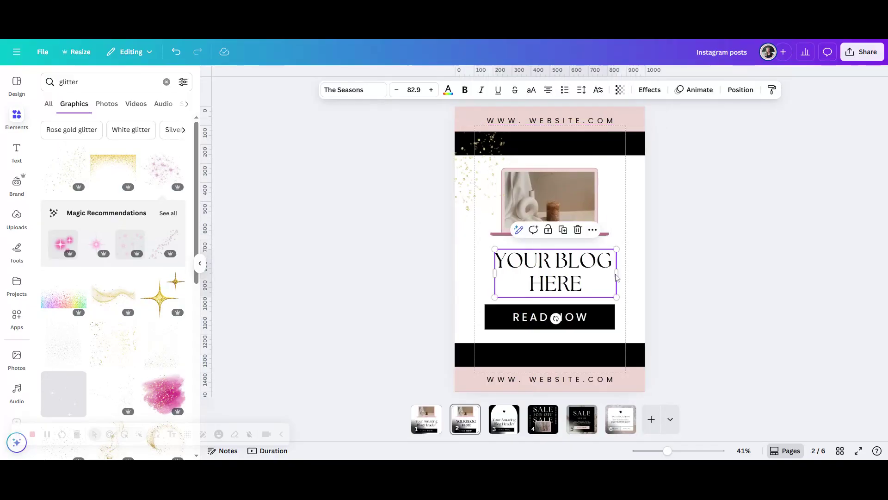
left_click(708, 312)
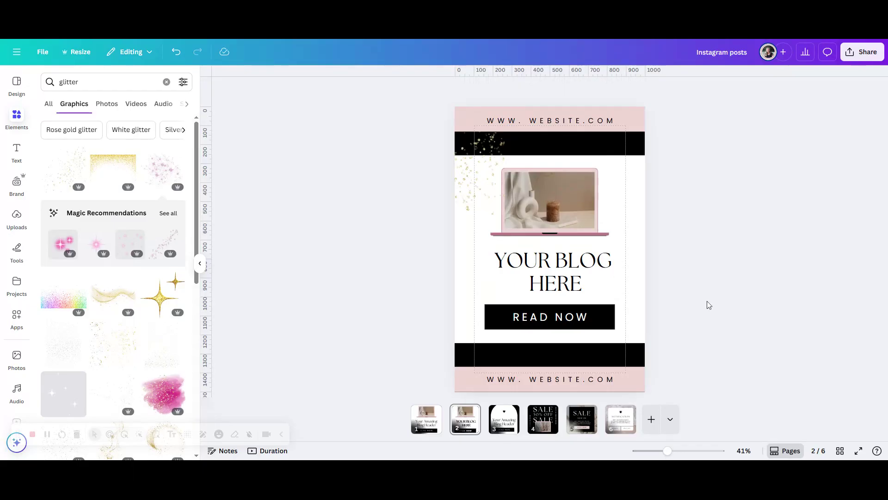